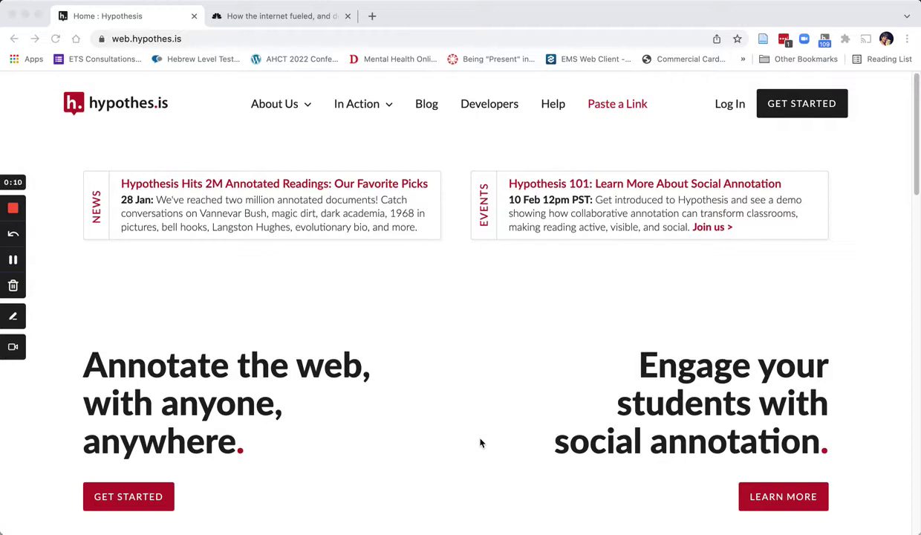
Browse the Hypothesis homepage, then open the Get started page from the header
{"action": "scroll", "coordinate": [481, 444], "scroll_direction": "down", "scroll_amount": 5}
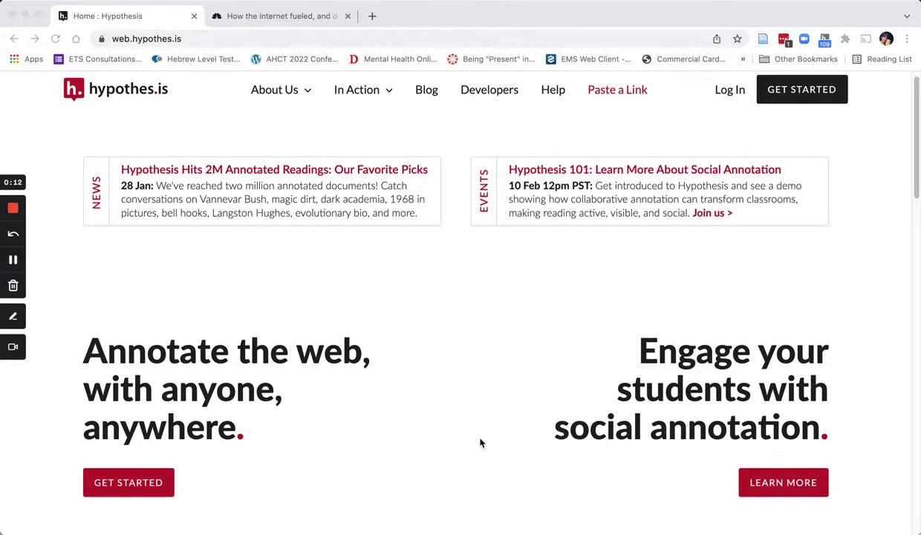
{"action": "scroll", "coordinate": [481, 443], "scroll_direction": "down", "scroll_amount": 6}
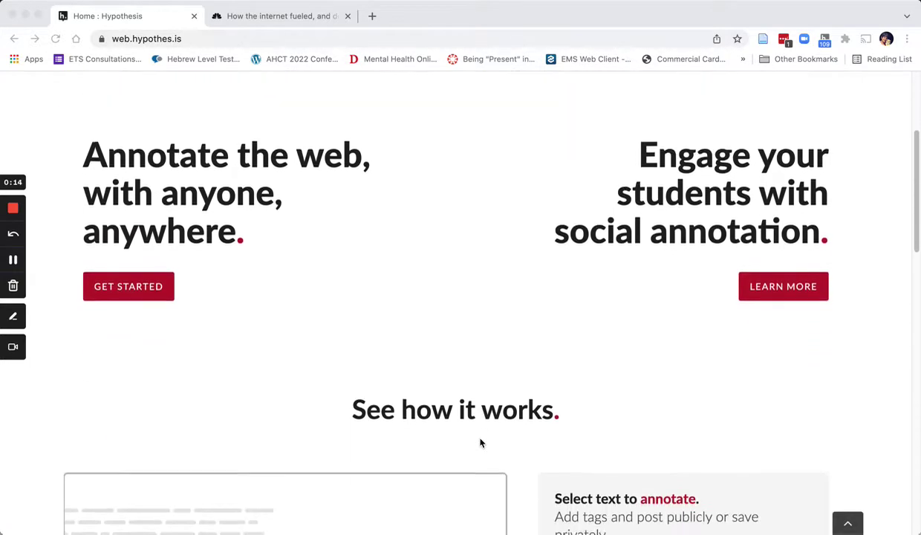
{"action": "scroll", "coordinate": [480, 443], "scroll_direction": "down", "scroll_amount": 8}
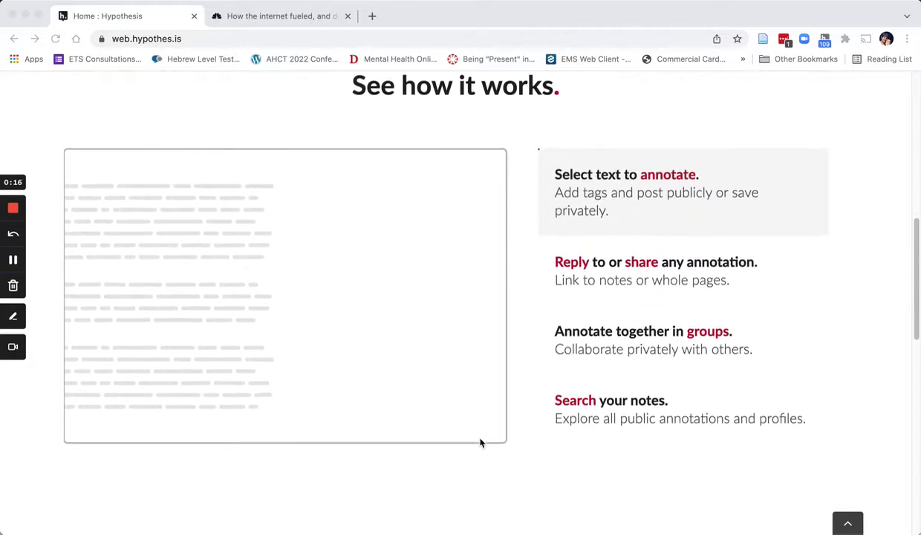
{"action": "scroll", "coordinate": [481, 443], "scroll_direction": "up", "scroll_amount": 1}
{"action": "scroll", "coordinate": [481, 443], "scroll_direction": "down", "scroll_amount": 1}
{"action": "scroll", "coordinate": [481, 443], "scroll_direction": "down", "scroll_amount": 3}
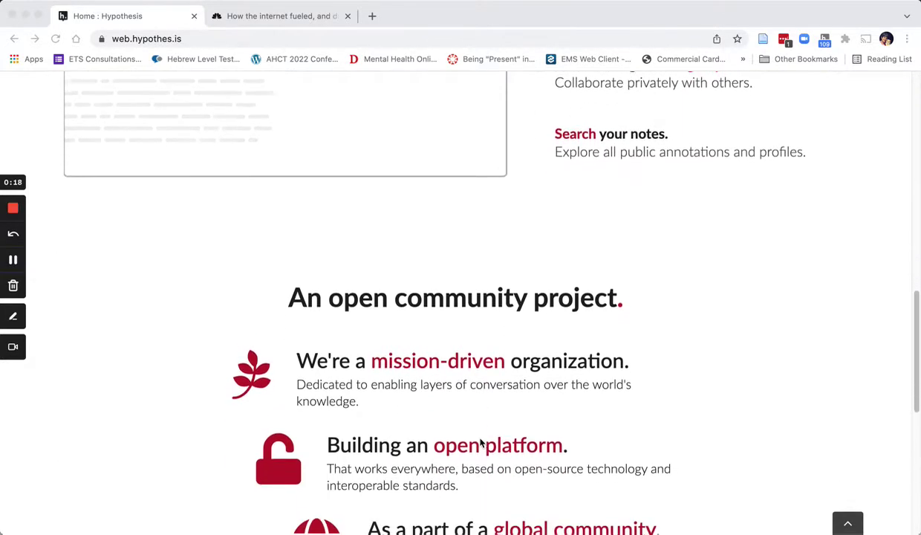
{"action": "scroll", "coordinate": [480, 444], "scroll_direction": "down", "scroll_amount": 6}
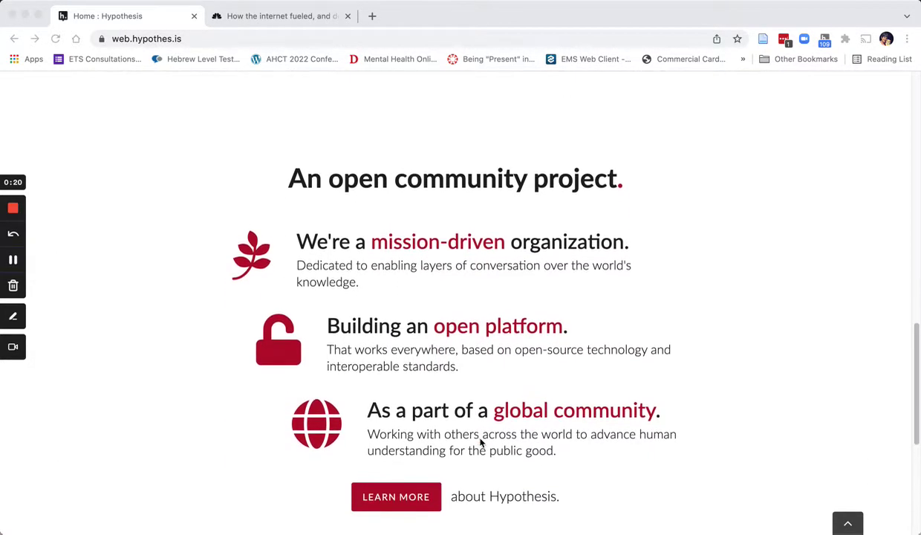
{"action": "scroll", "coordinate": [480, 444], "scroll_direction": "up", "scroll_amount": 8}
{"action": "scroll", "coordinate": [480, 443], "scroll_direction": "up", "scroll_amount": 19}
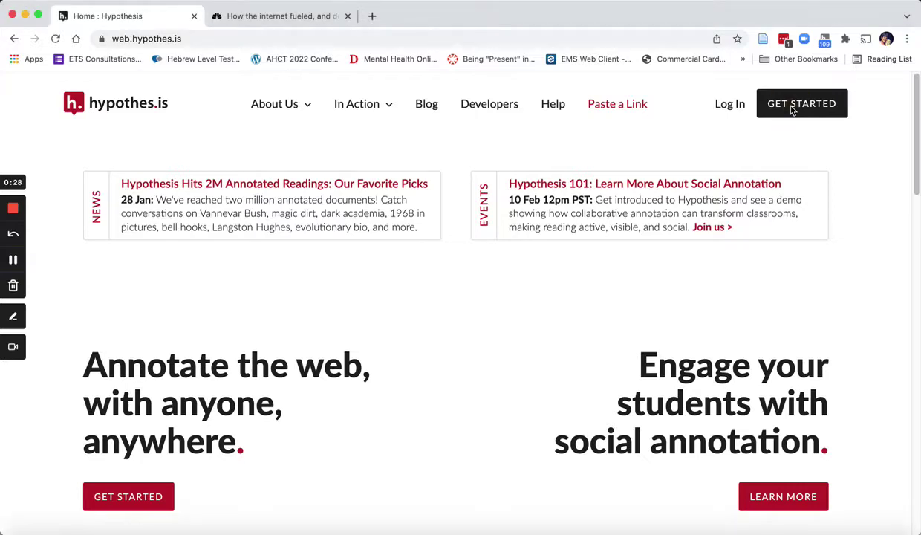
{"action": "left_click", "coordinate": [792, 110]}
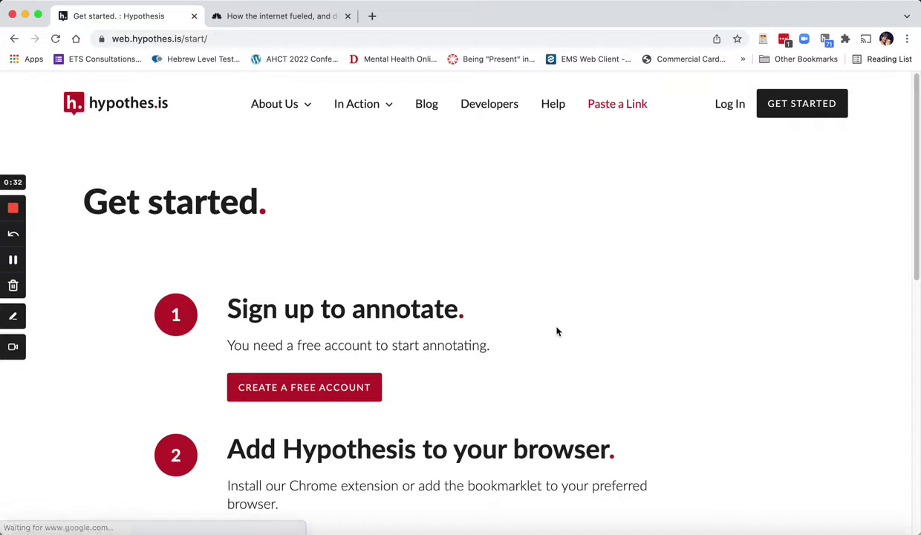
Drag the Hypothesis Bookmarklet button toward the browser's bookmarks bar
{"action": "scroll", "coordinate": [463, 380], "scroll_direction": "down", "scroll_amount": 5}
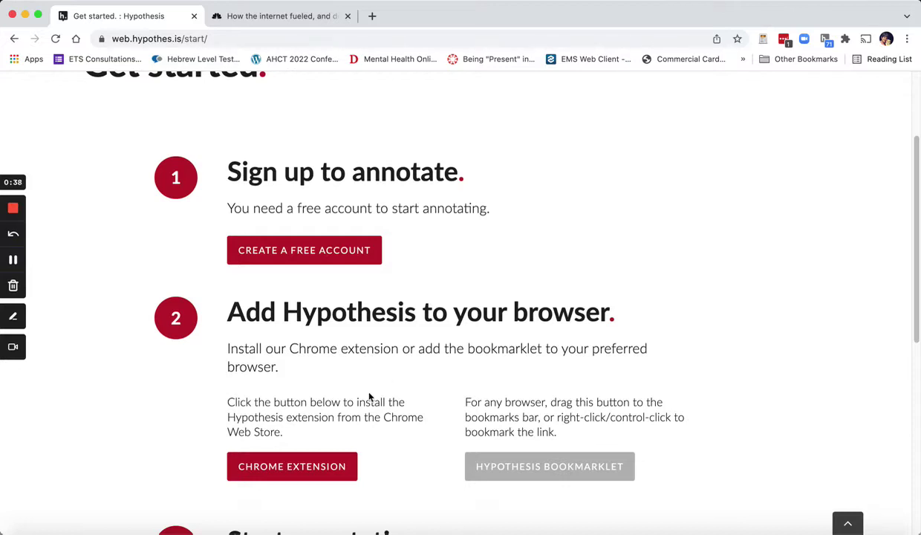
{"action": "scroll", "coordinate": [391, 458], "scroll_direction": "down", "scroll_amount": 2}
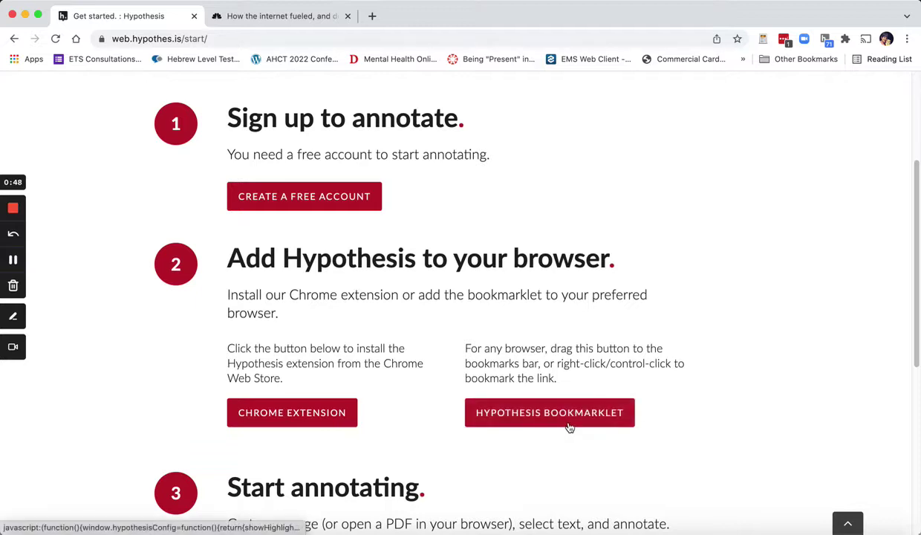
{"action": "left_click_drag", "start_coordinate": [569, 425], "coordinate": [534, 473]}
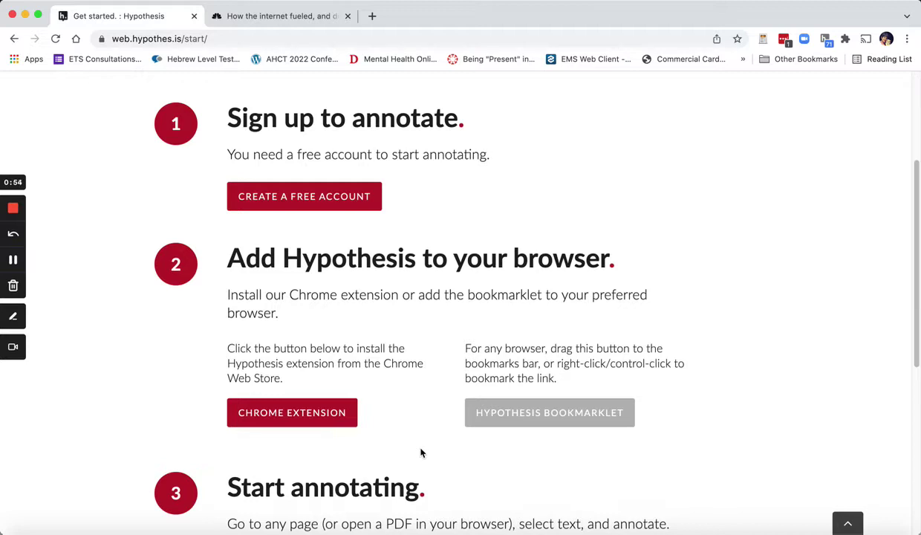
{"action": "scroll", "coordinate": [420, 452], "scroll_direction": "down", "scroll_amount": 2}
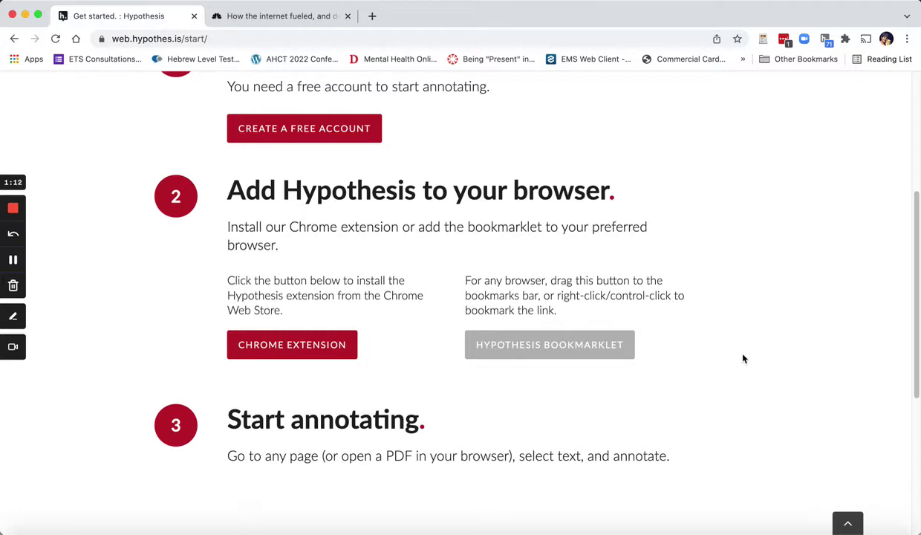
Switch to the Chrome tab showing NBC News's 'Magic dirt' MLM article
{"action": "left_click", "coordinate": [312, 16]}
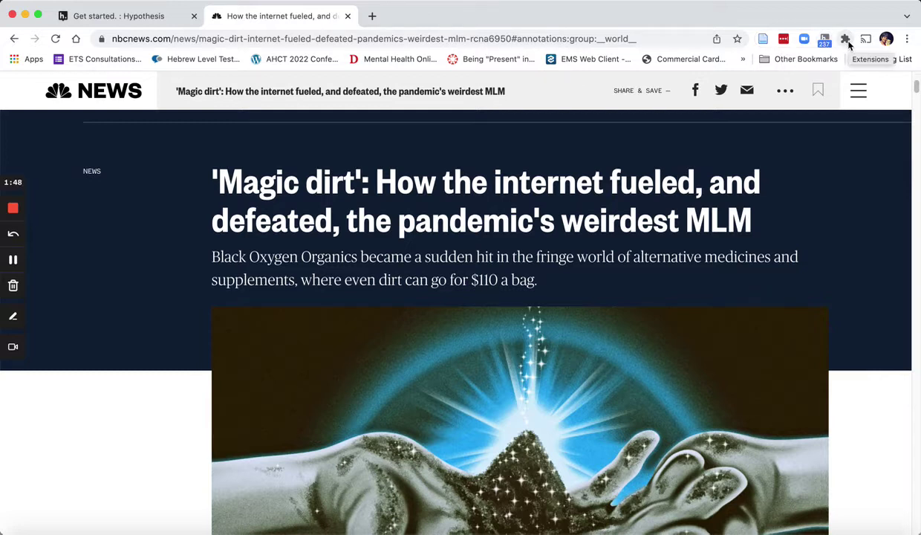
Pin the LastPass extension to Chrome's toolbar from the Extensions menu
{"action": "left_click", "coordinate": [846, 39]}
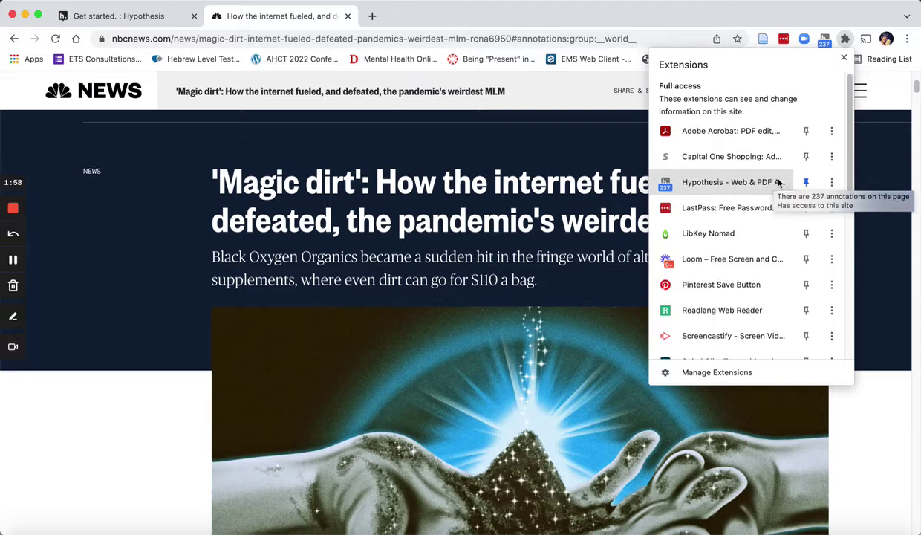
{"action": "left_click", "coordinate": [805, 207]}
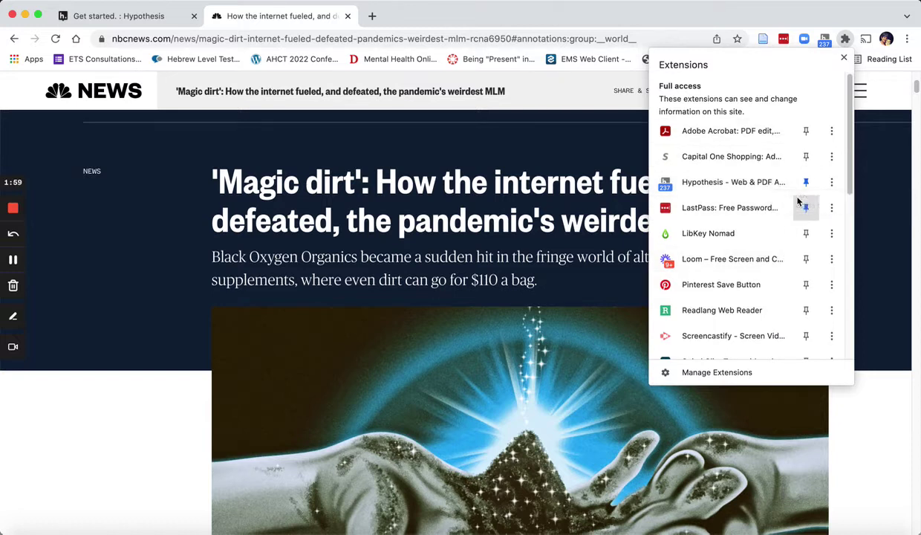
{"action": "left_click", "coordinate": [832, 16]}
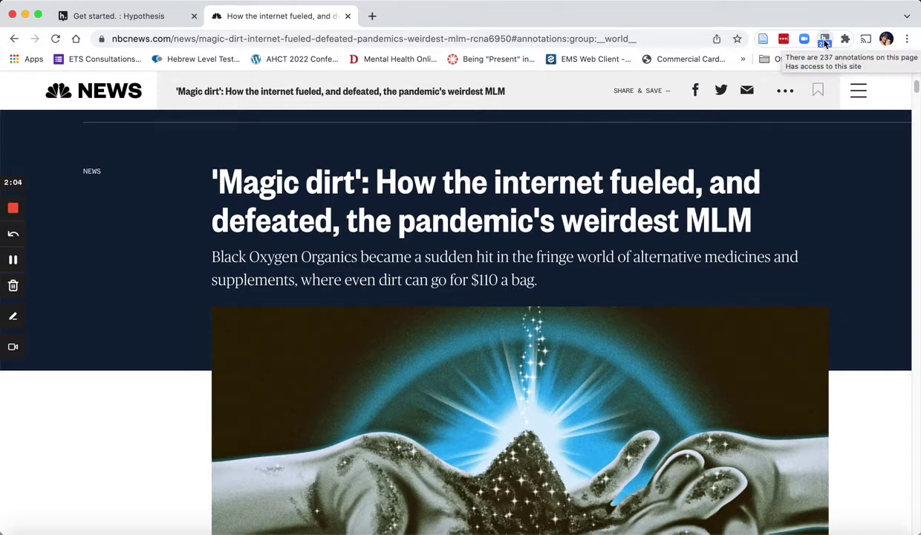
Show the article's annotations, filter to the two headline-phrase notes, then collapse the sidebar
{"action": "left_click", "coordinate": [825, 41]}
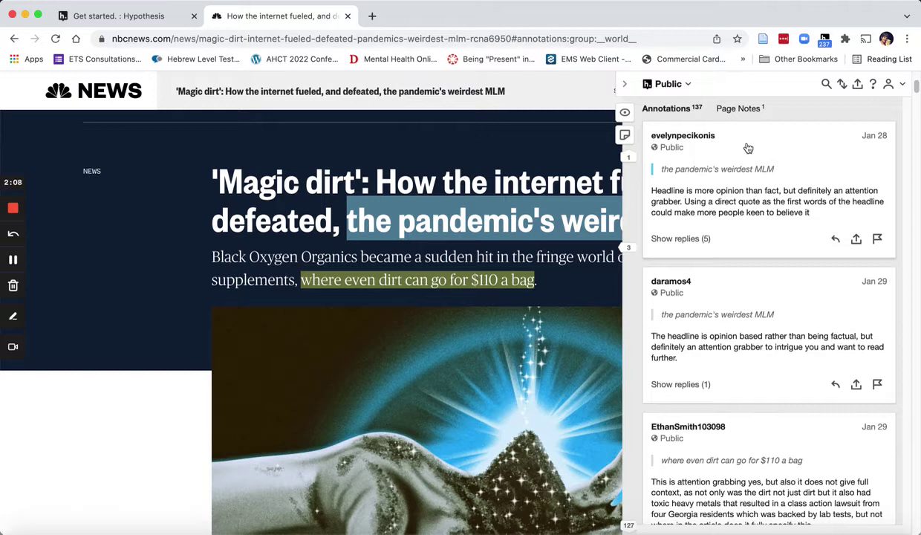
{"action": "left_click", "coordinate": [541, 216]}
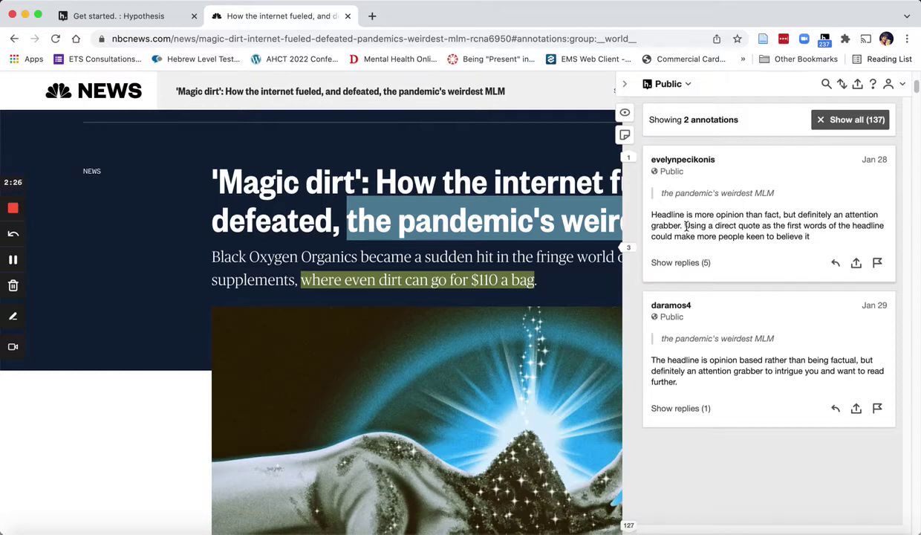
{"action": "left_click", "coordinate": [626, 83]}
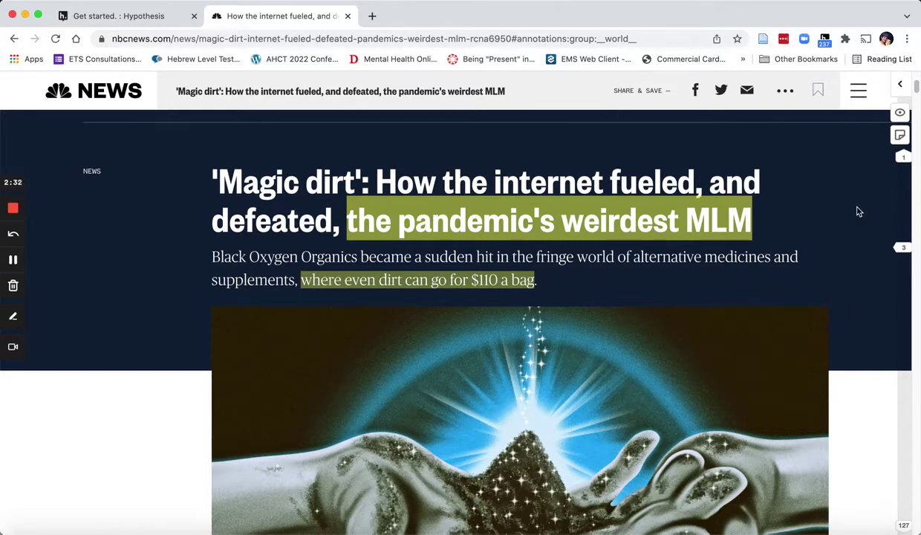
Show the annotations on the highlighted TikTok and Instagram passage
{"action": "scroll", "coordinate": [818, 220], "scroll_direction": "down", "scroll_amount": 5}
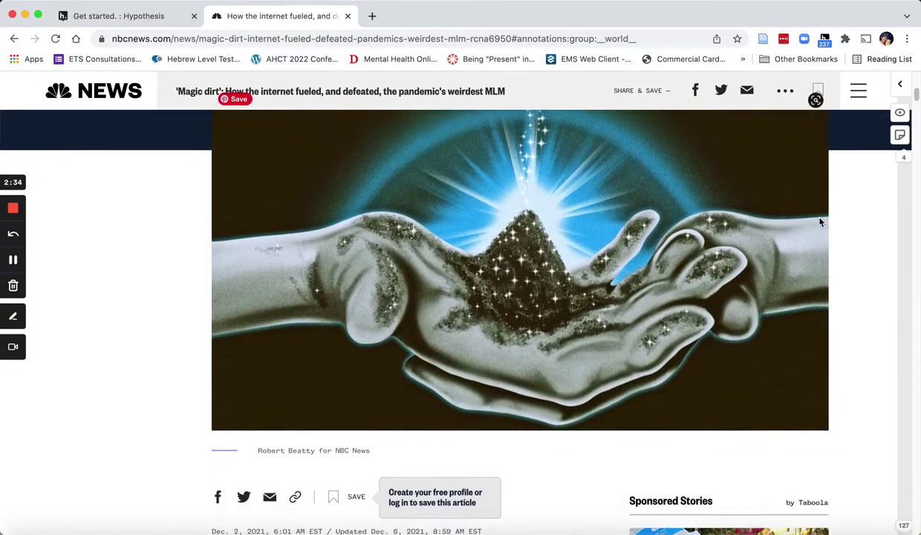
{"action": "scroll", "coordinate": [820, 222], "scroll_direction": "down", "scroll_amount": 10}
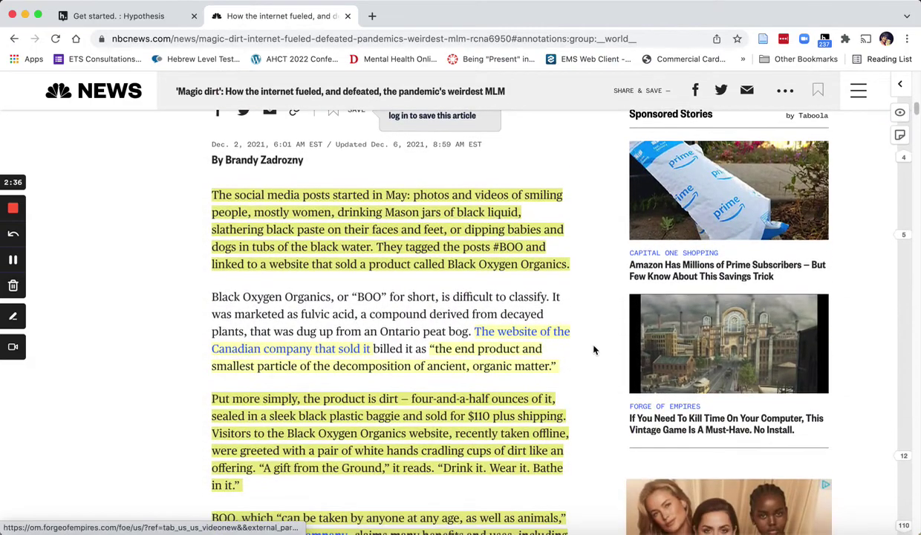
{"action": "scroll", "coordinate": [577, 372], "scroll_direction": "down", "scroll_amount": 3}
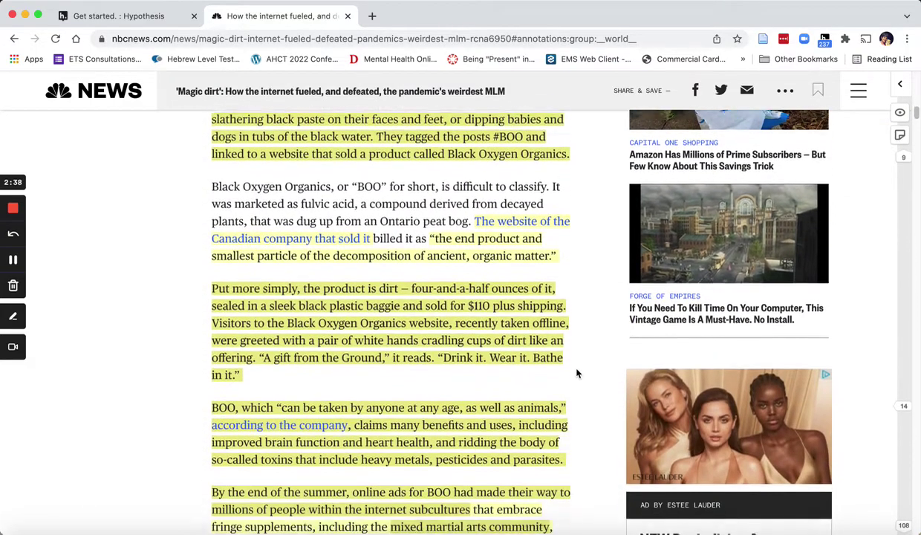
{"action": "scroll", "coordinate": [577, 373], "scroll_direction": "down", "scroll_amount": 3}
{"action": "scroll", "coordinate": [577, 373], "scroll_direction": "down", "scroll_amount": 2}
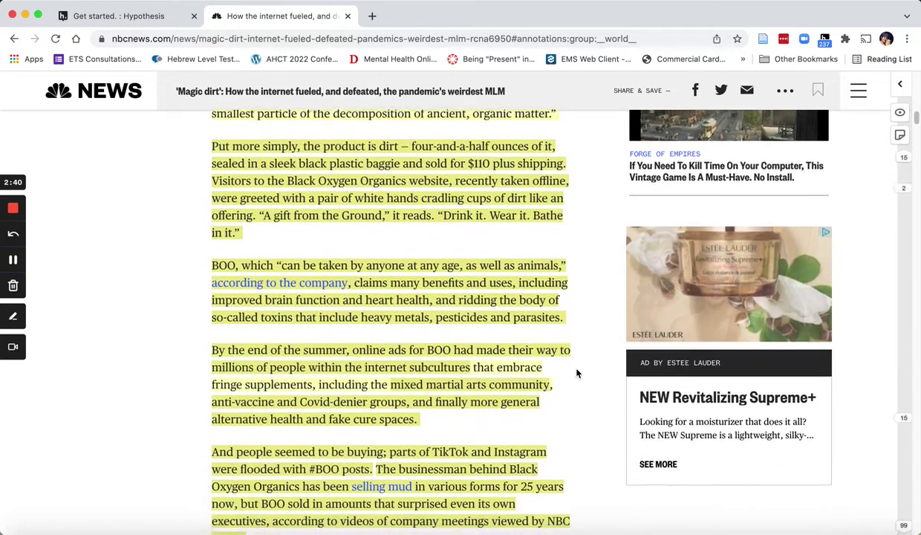
{"action": "scroll", "coordinate": [577, 373], "scroll_direction": "down", "scroll_amount": 1}
{"action": "scroll", "coordinate": [577, 373], "scroll_direction": "down", "scroll_amount": 3}
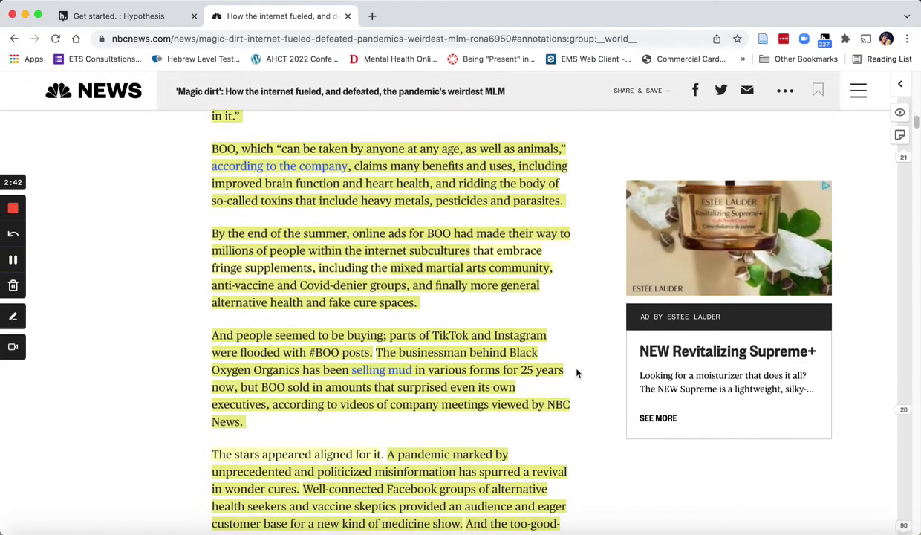
{"action": "left_click", "coordinate": [491, 340]}
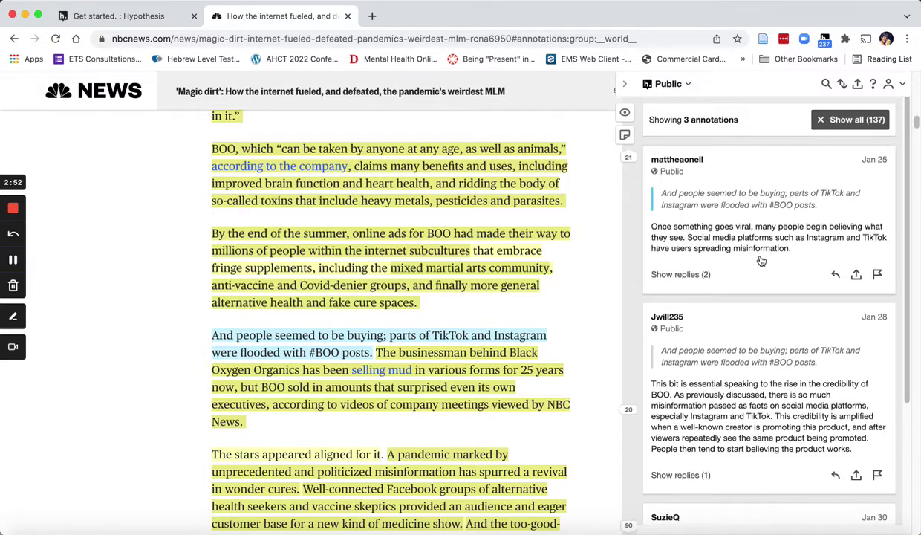
Select the phrase 'Black Oxygen Organics, or “BOO” for short,' in the article
{"action": "scroll", "coordinate": [511, 303], "scroll_direction": "up", "scroll_amount": 5}
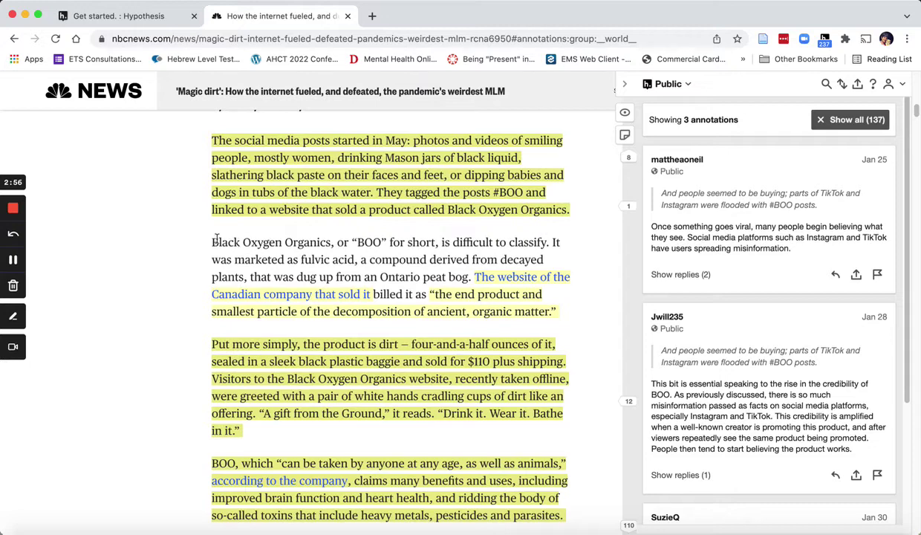
{"action": "left_click", "coordinate": [224, 241]}
{"action": "left_click_drag", "start_coordinate": [224, 241], "coordinate": [438, 246]}
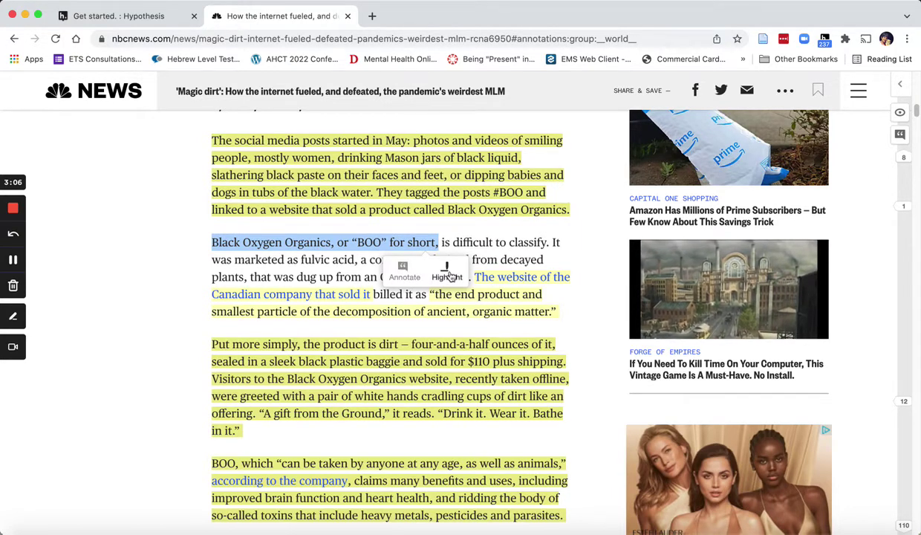
Open a new public annotation draft quoting 'Black Oxygen Organics, or “BOO” for short,'
{"action": "left_click", "coordinate": [403, 268]}
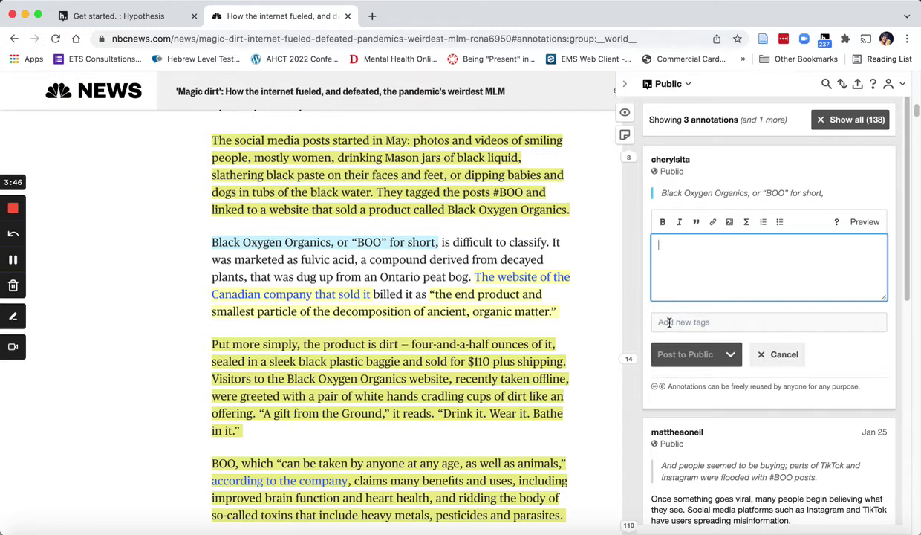
{"action": "left_click", "coordinate": [731, 357]}
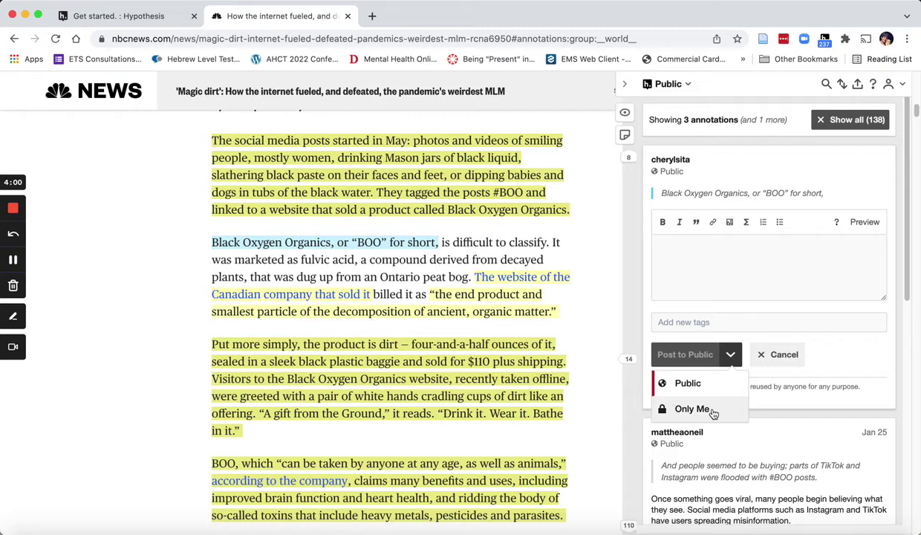
{"action": "left_click", "coordinate": [739, 254]}
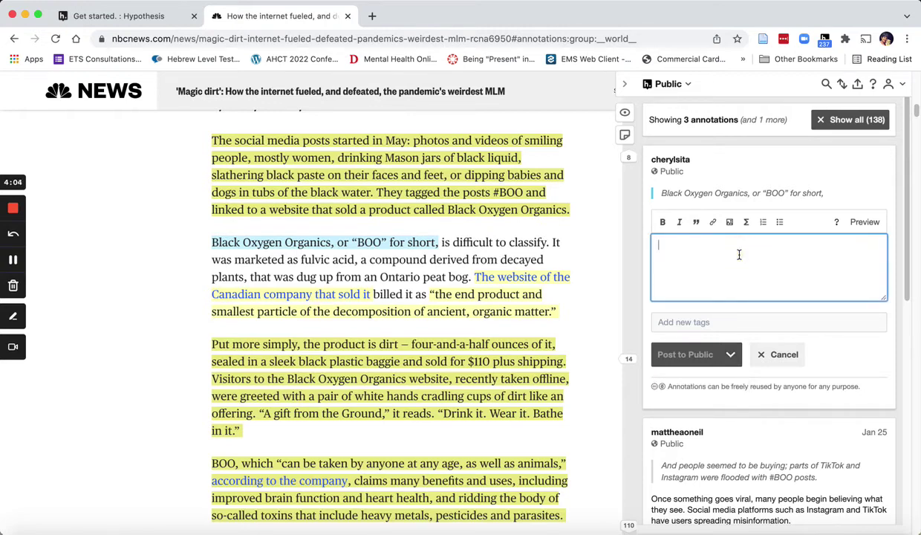
{"action": "left_click", "coordinate": [689, 85]}
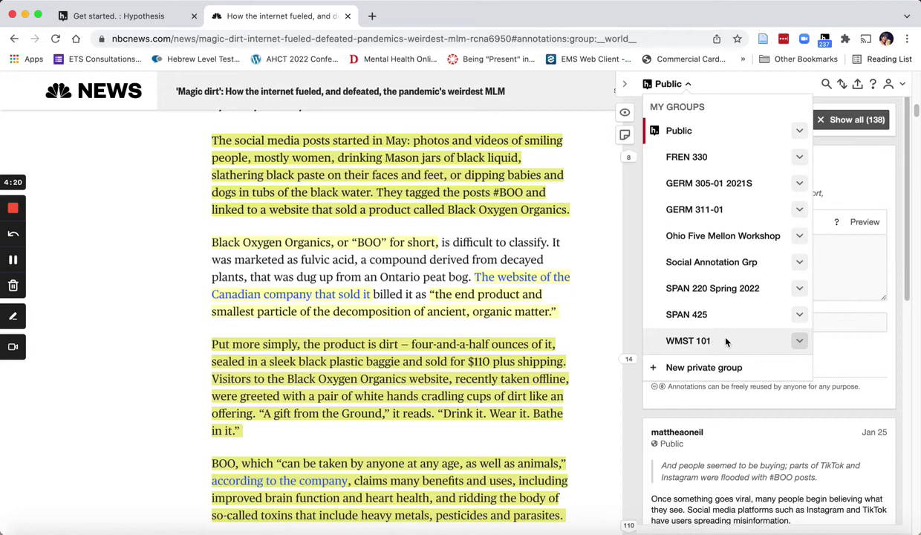
{"action": "left_click", "coordinate": [853, 275]}
Open a reply draft on the TikTok and Instagram annotation about viral social media
{"action": "scroll", "coordinate": [806, 451], "scroll_direction": "down", "scroll_amount": 5}
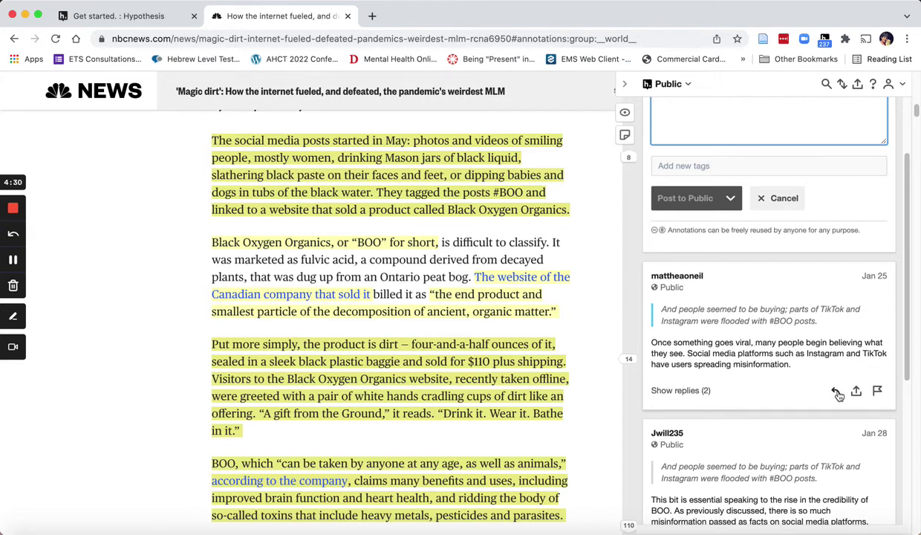
{"action": "left_click", "coordinate": [836, 393]}
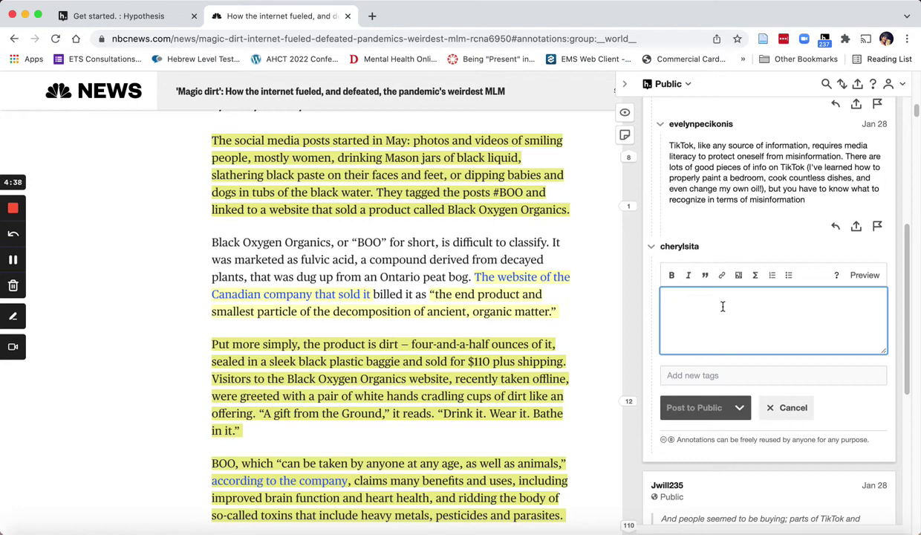
Show the share link for the TikTok media-literacy reply, then collapse the sidebar
{"action": "left_click", "coordinate": [856, 227]}
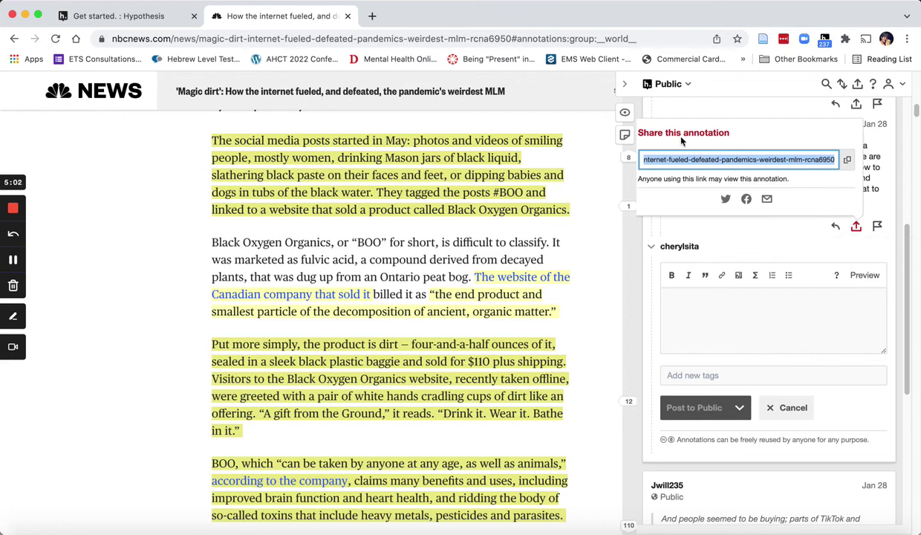
{"action": "left_click", "coordinate": [628, 87]}
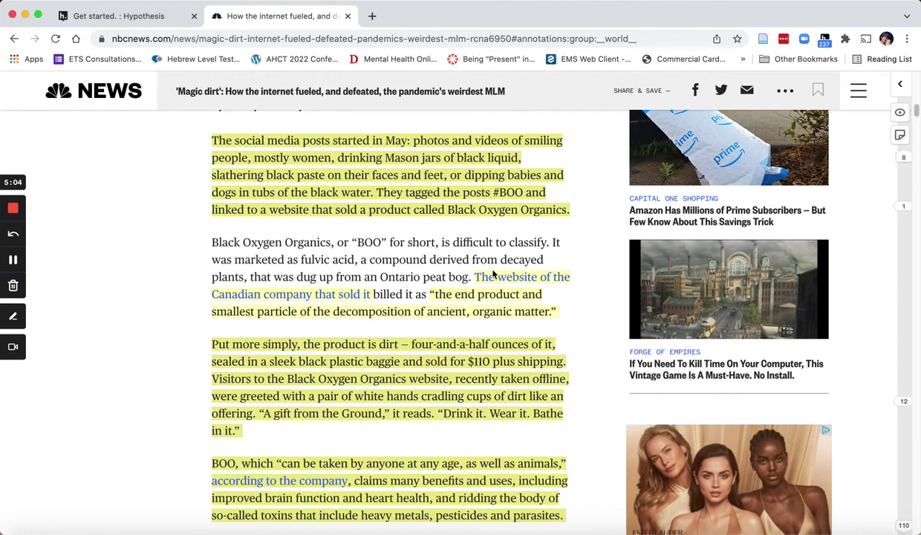